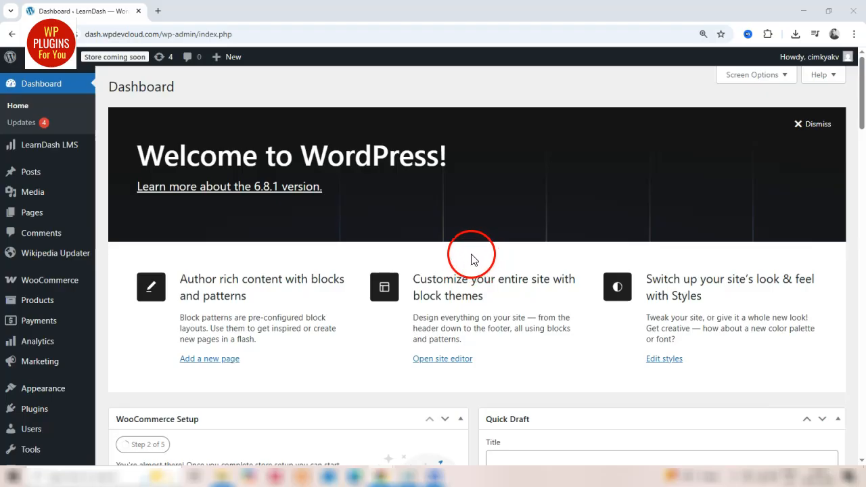
pyautogui.moveTo(136, 188); pyautogui.dragTo(167, 191)
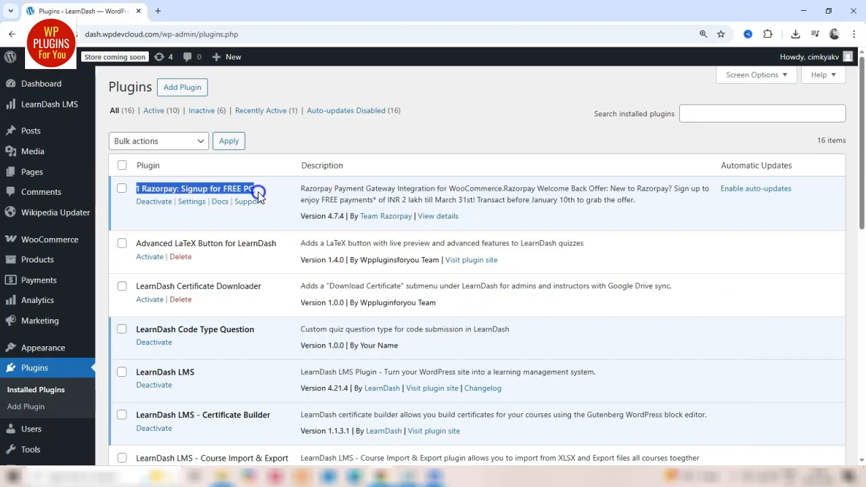
pyautogui.click(268, 226)
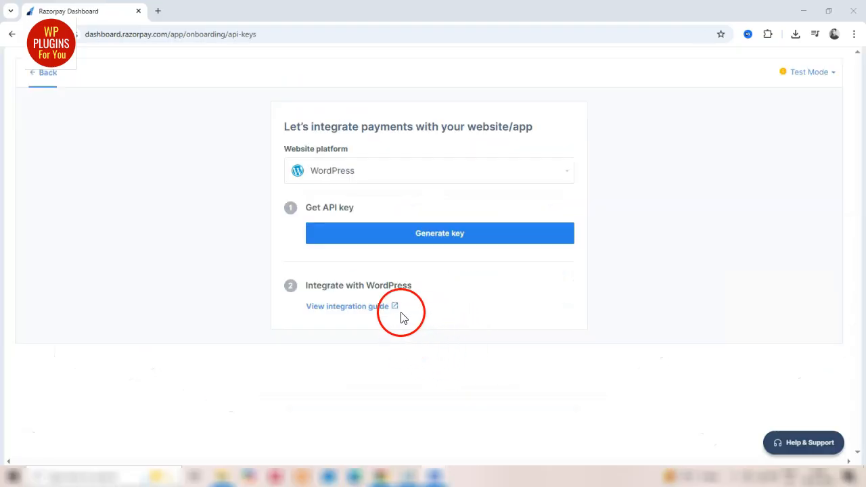
# Generate the test API key for the WordPress platform in the Razorpay dashboard, entering the 2-step verification code
pyautogui.click(437, 246)
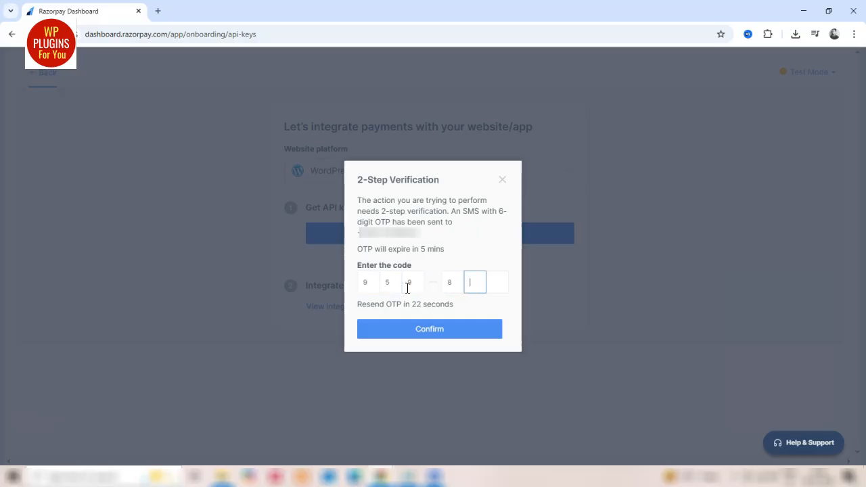
pyautogui.click(445, 329)
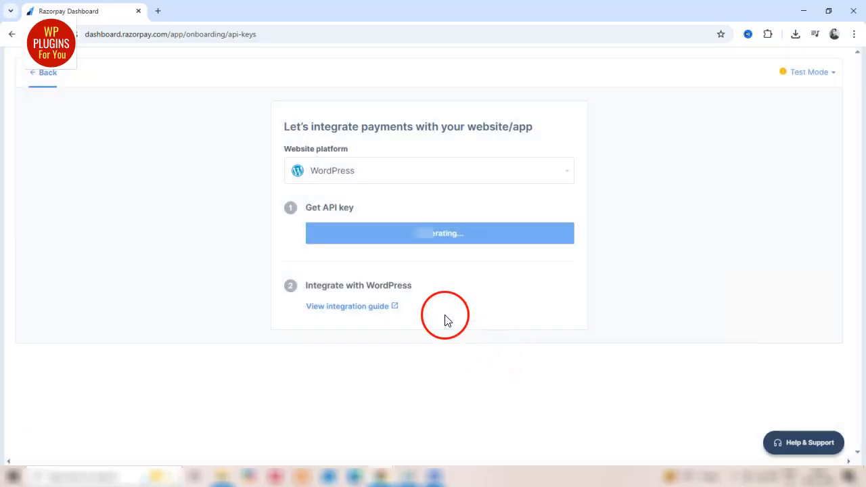
pyautogui.scroll(-1, 445, 318)
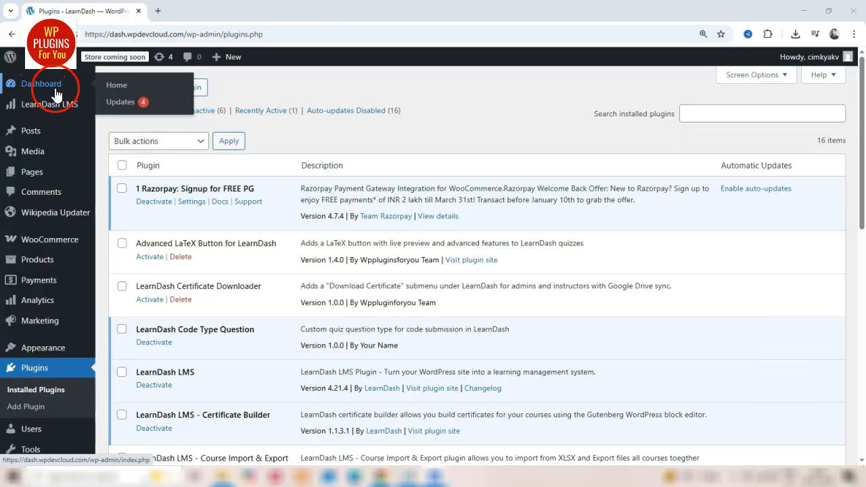
# Open the Razorpay gateway settings among the LearnDash LMS payment methods in WordPress
pyautogui.moveTo(54, 111)
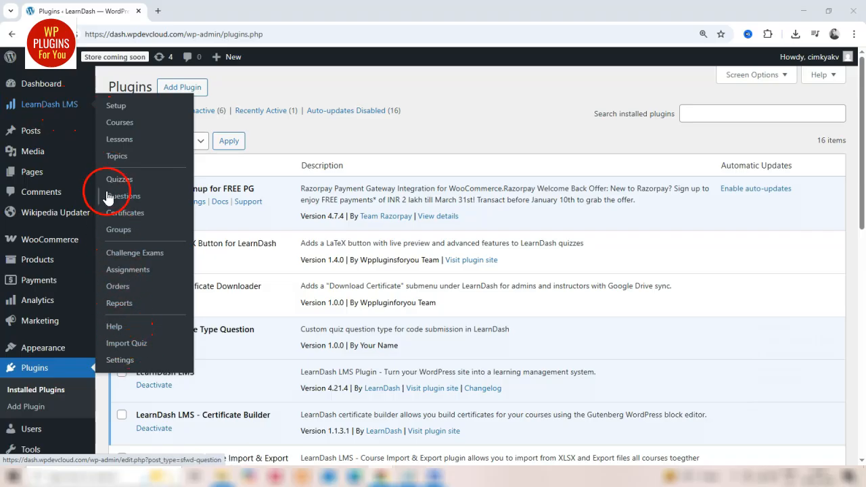
pyautogui.click(127, 364)
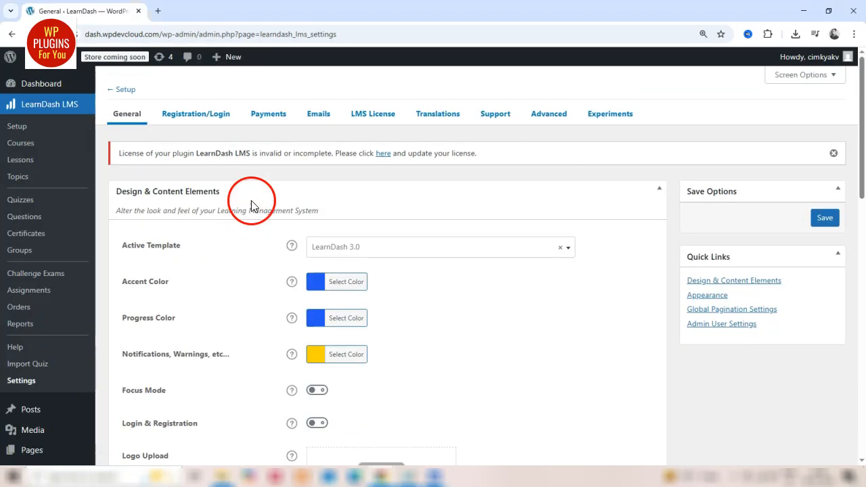
pyautogui.click(268, 113)
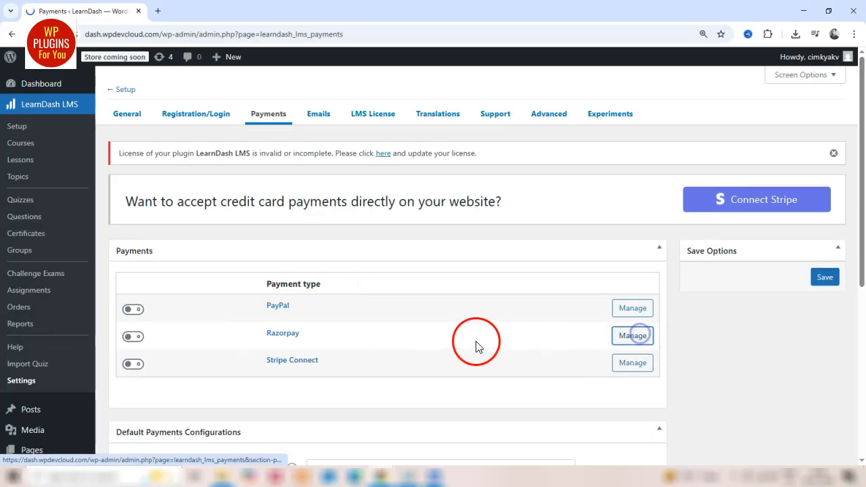
pyautogui.scroll(-2, 476, 338)
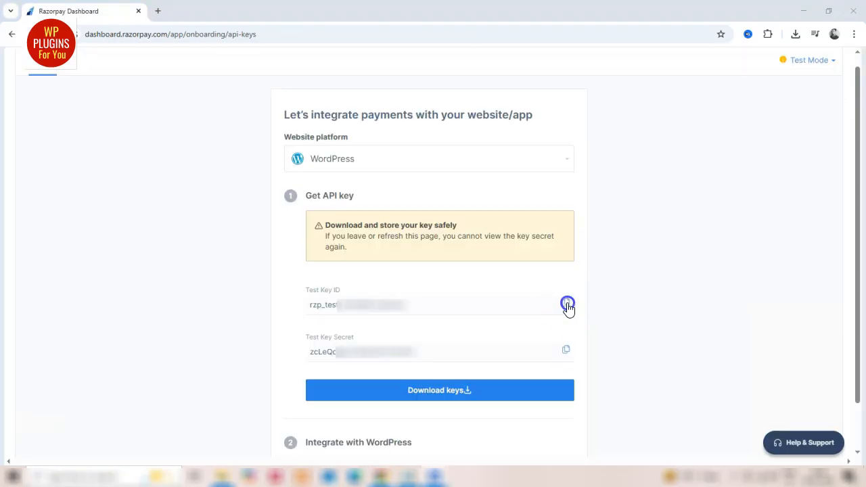
# Copy the Test Key ID from Razorpay, enable Test Mode in LearnDash's Razorpay settings and paste it as the test key ID
pyautogui.click(565, 304)
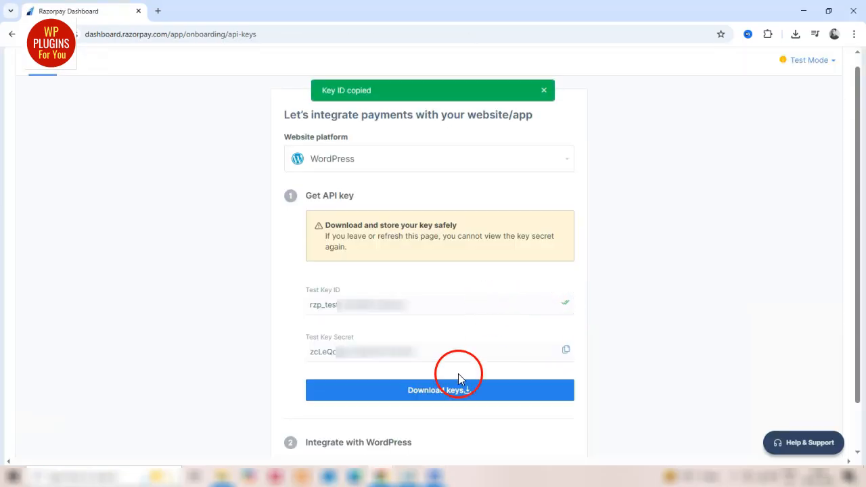
pyautogui.moveTo(385, 477)
pyautogui.click(352, 432)
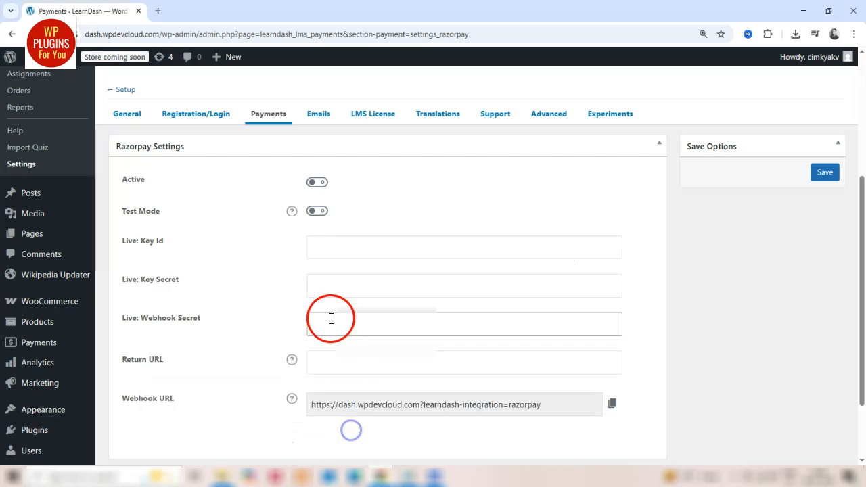
pyautogui.click(351, 242)
pyautogui.click(317, 211)
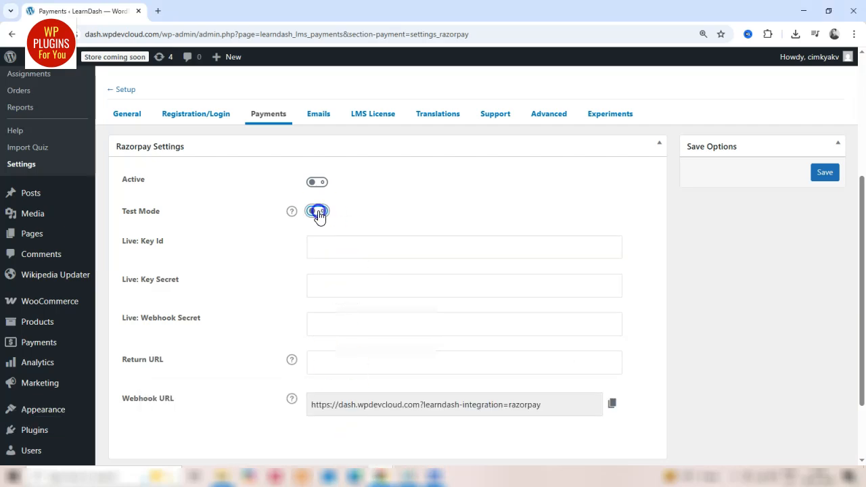
pyautogui.click(336, 246)
pyautogui.hotkey('ctrl', 'v')
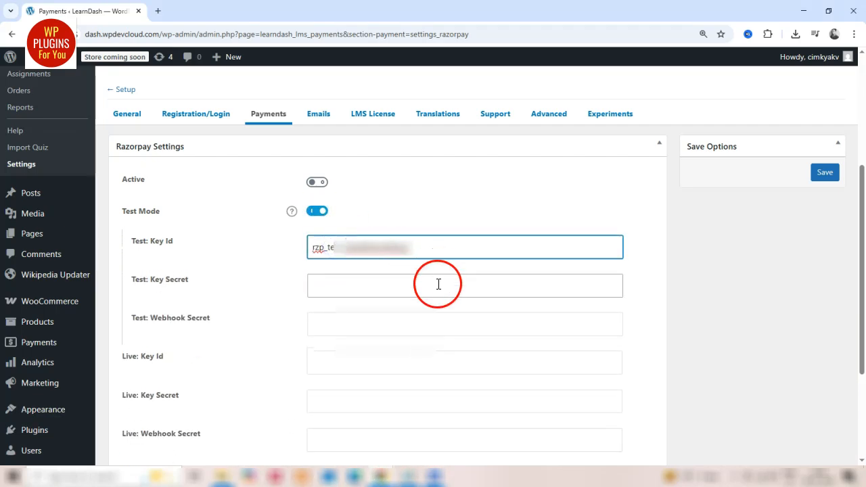
# Copy the Test Key Secret from Razorpay and paste it as the test key secret in LearnDash's Razorpay settings
pyautogui.hotkey('alt', 'Tab')
pyautogui.click(566, 349)
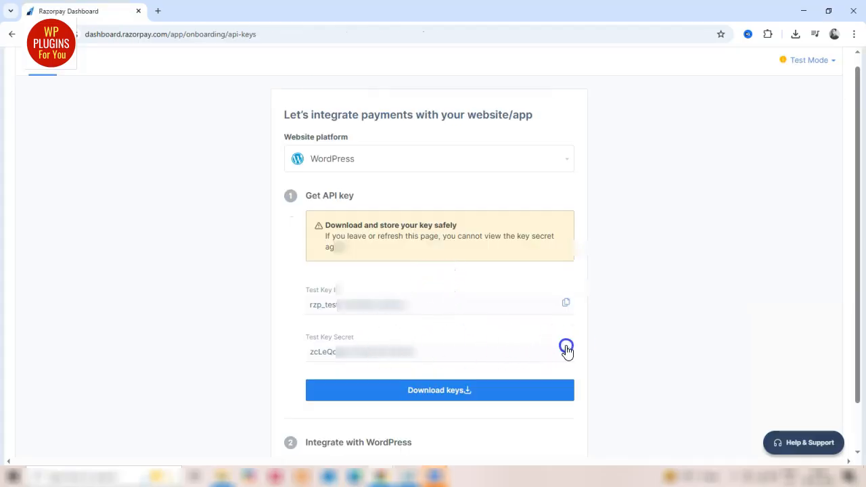
pyautogui.hotkey('alt', 'Tab')
pyautogui.click(359, 285)
pyautogui.hotkey('ctrl', 'v')
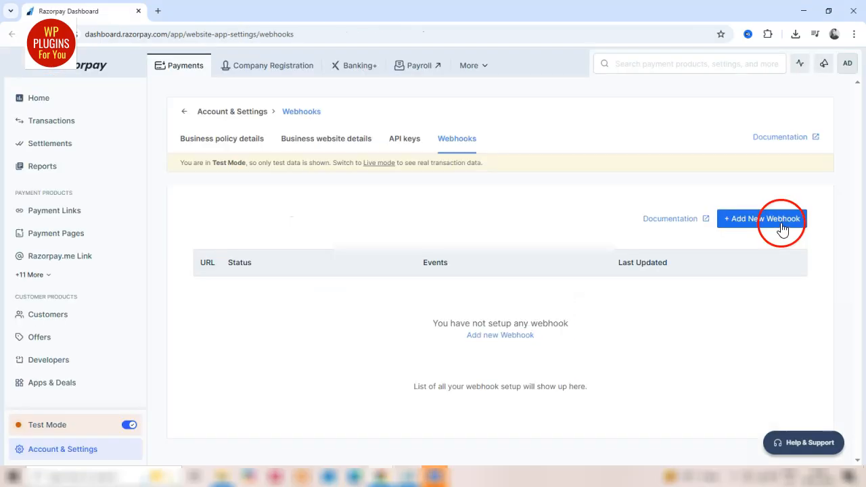
# Start adding a new webhook in the Razorpay dashboard's webhook settings
pyautogui.click(781, 223)
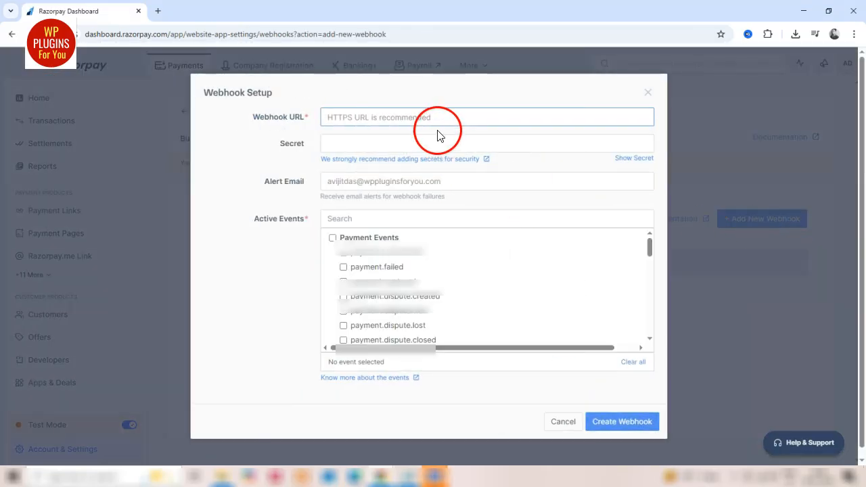
pyautogui.scroll(-2, 391, 287)
pyautogui.scroll(2, 391, 288)
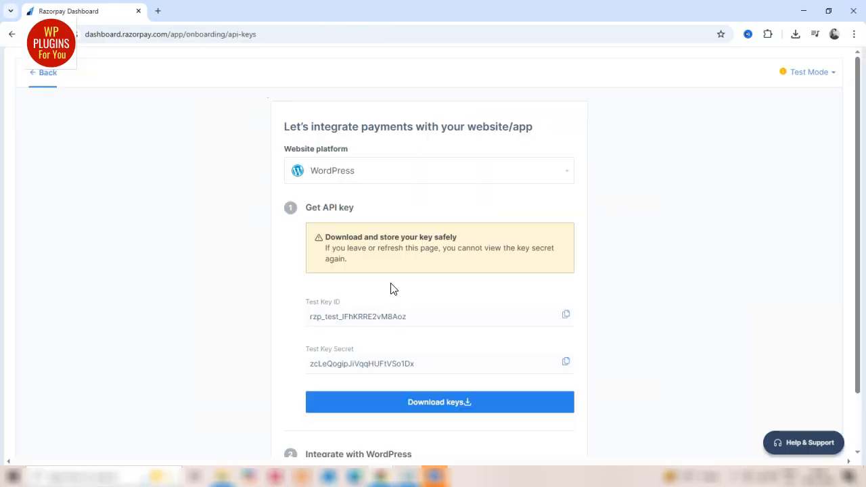
# Copy the webhook URL from LearnDash's Razorpay settings and paste it as the Webhook URL in Razorpay's Webhook Setup form
pyautogui.moveTo(391, 473)
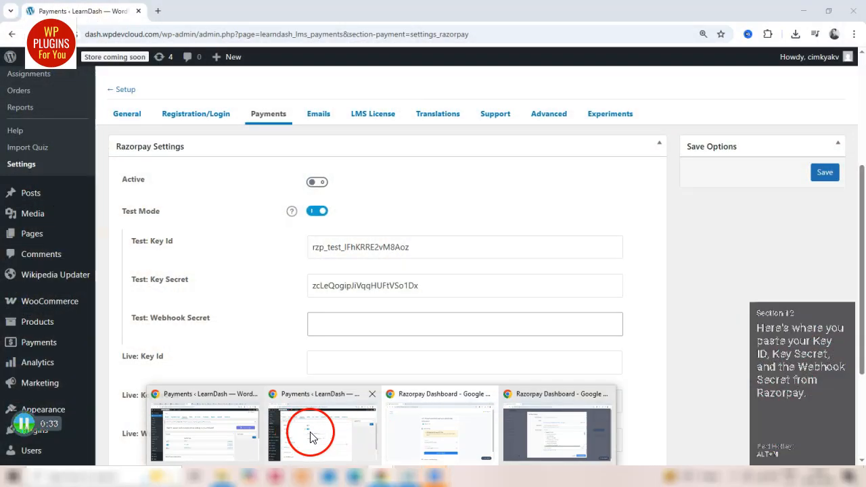
pyautogui.click(309, 429)
pyautogui.scroll(-3, 343, 316)
pyautogui.click(612, 358)
pyautogui.moveTo(386, 474)
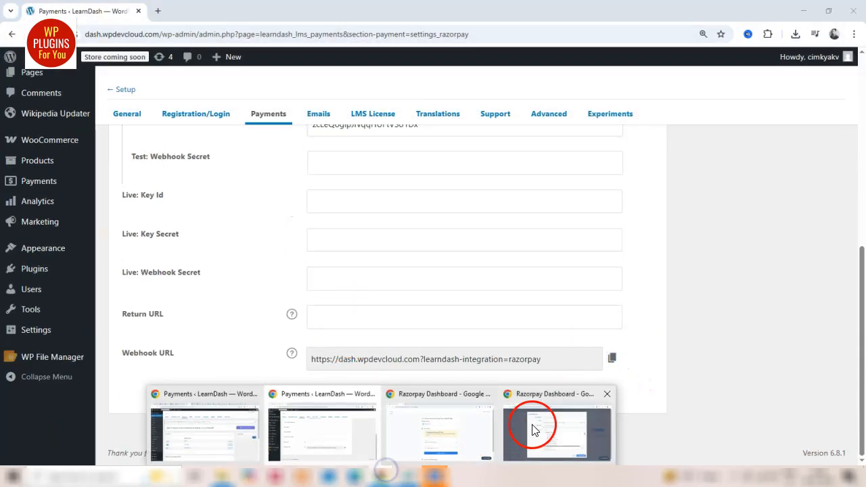
pyautogui.click(534, 426)
pyautogui.click(345, 117)
pyautogui.hotkey('ctrl', 'v')
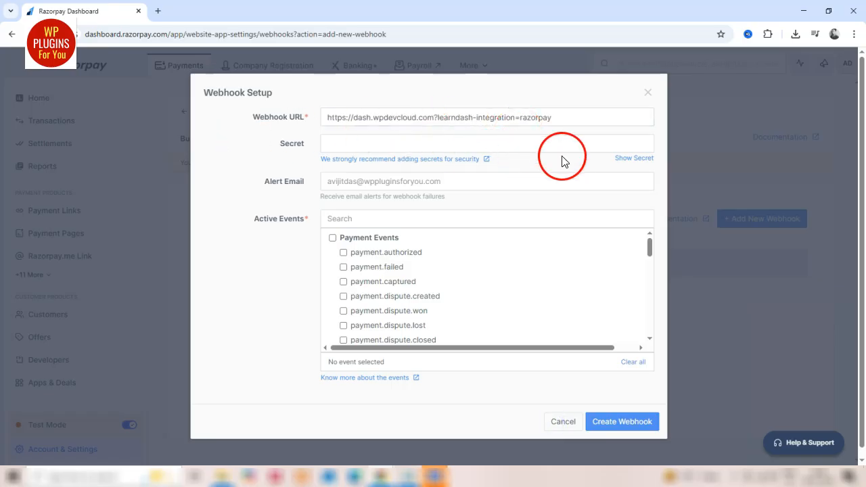
# Activate all Payment Events for the webhook and create it
pyautogui.click(332, 238)
pyautogui.scroll(-10, 406, 281)
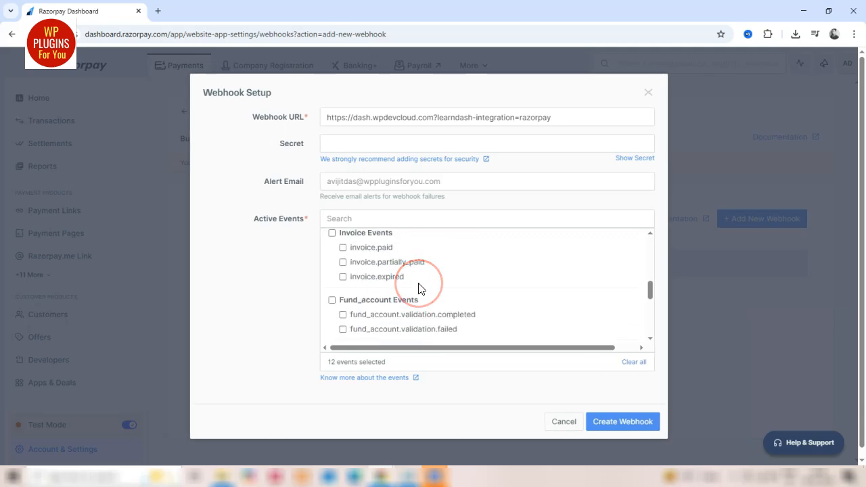
pyautogui.scroll(-5, 418, 289)
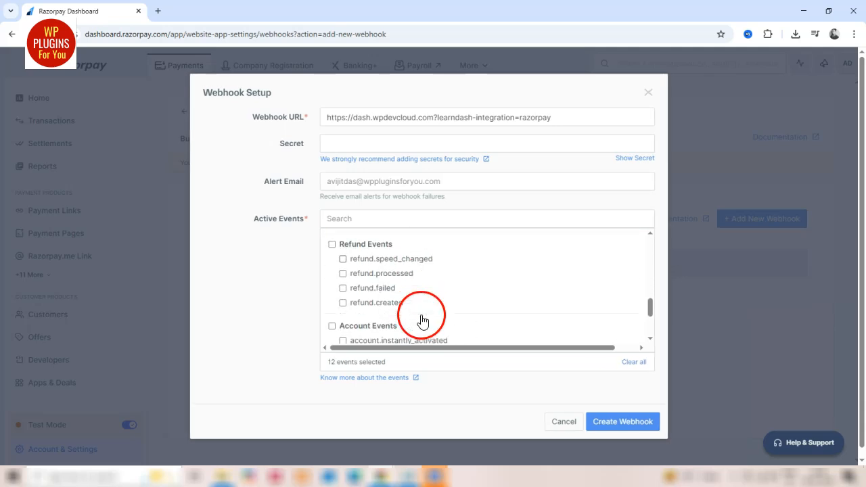
pyautogui.scroll(-2, 421, 319)
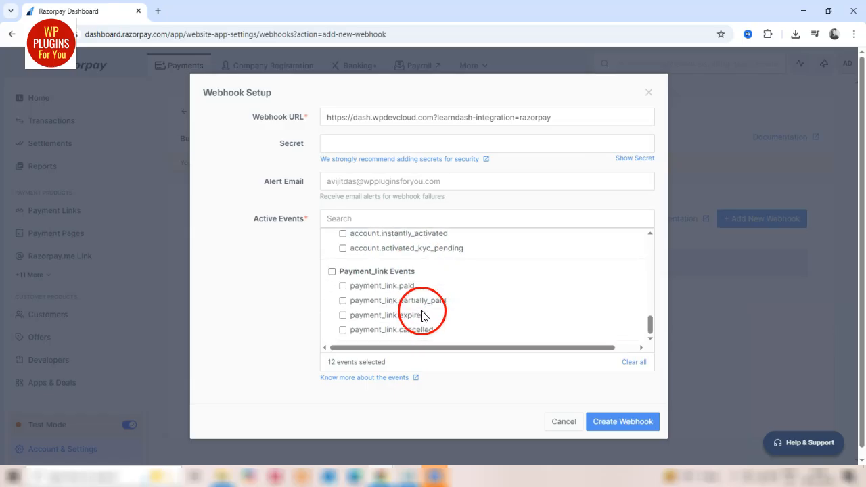
pyautogui.scroll(15, 422, 316)
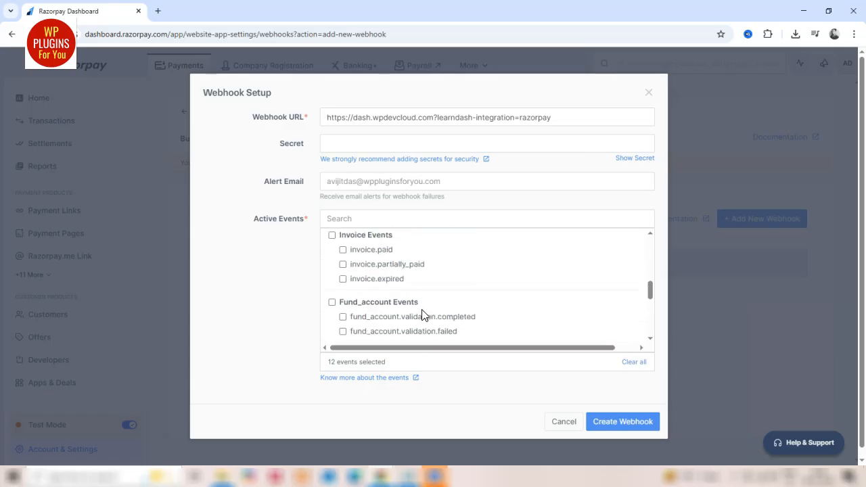
pyautogui.click(610, 421)
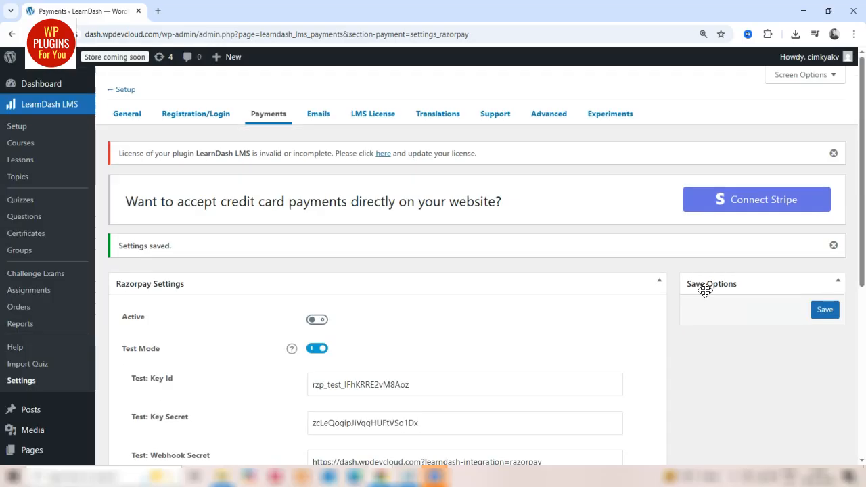
# Dismiss the admin notices and review the test key ID, key secret and webhook secret in the Razorpay settings
pyautogui.click(833, 245)
pyautogui.click(833, 152)
pyautogui.scroll(-1, 828, 169)
pyautogui.click(427, 269)
pyautogui.moveTo(427, 269); pyautogui.dragTo(300, 271)
pyautogui.moveTo(422, 303); pyautogui.dragTo(296, 306)
pyautogui.moveTo(390, 351); pyautogui.dragTo(290, 342)
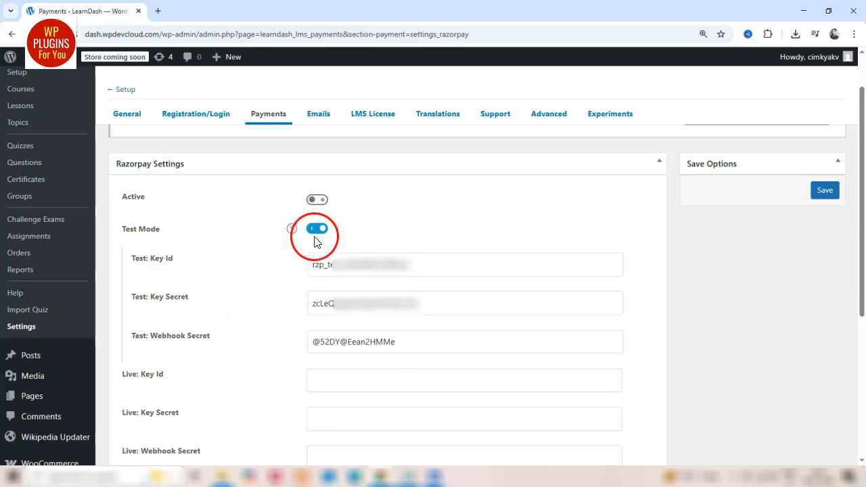
# Examine the live key and webhook secret fields, the Return URL and the Webhook URL in the Razorpay settings
pyautogui.scroll(-2, 600, 267)
pyautogui.click(349, 221)
pyautogui.click(336, 259)
pyautogui.click(334, 293)
pyautogui.click(334, 329)
pyautogui.click(432, 333)
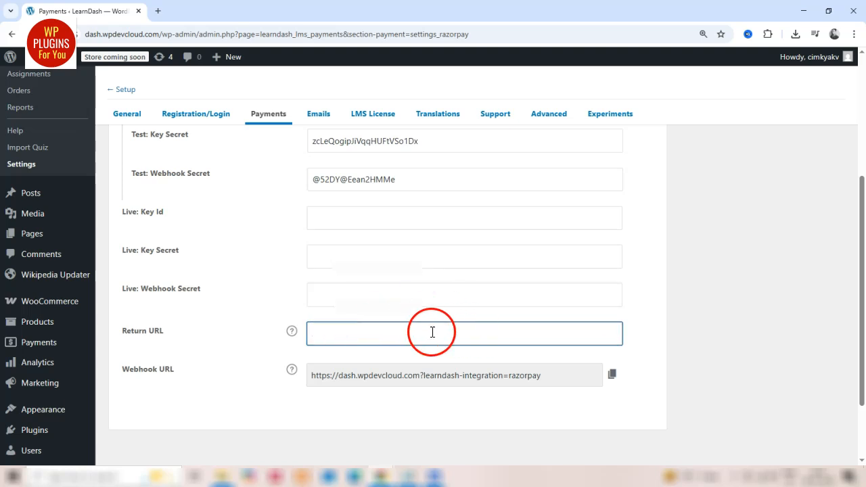
pyautogui.scroll(2, 458, 326)
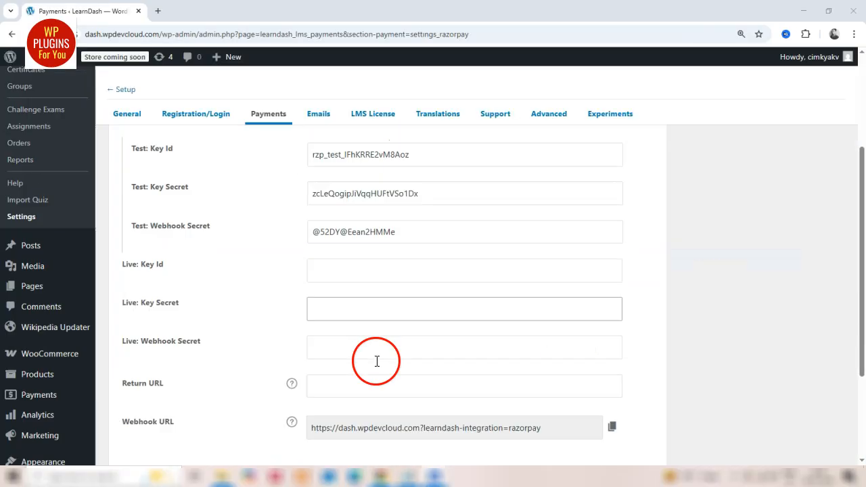
pyautogui.scroll(-3, 376, 362)
pyautogui.moveTo(311, 323); pyautogui.dragTo(539, 324)
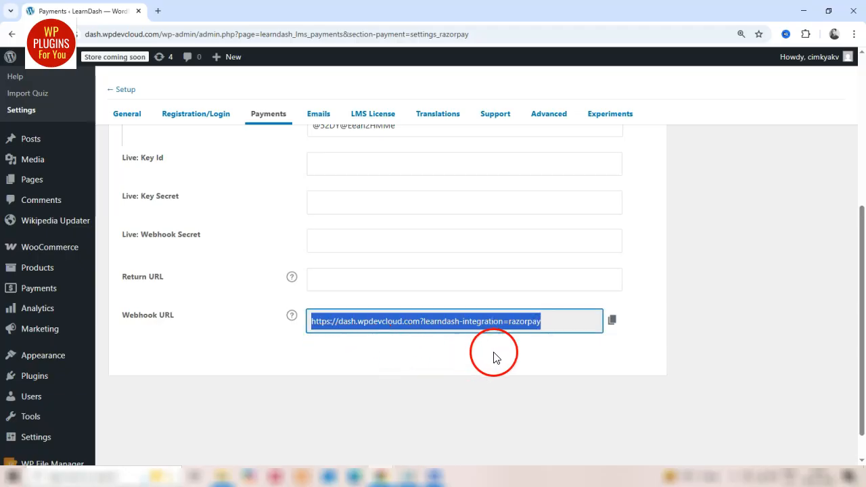
pyautogui.scroll(5, 485, 359)
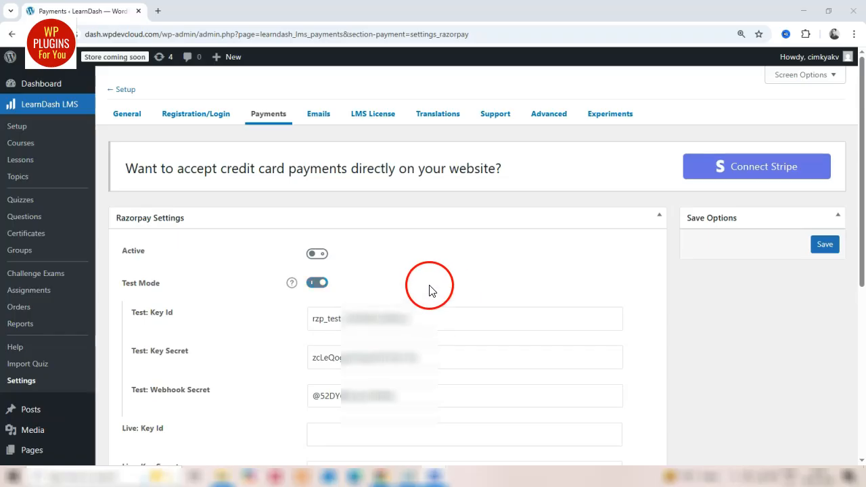
# Open the Woocommerce Course from the LearnDash course list for editing and show its enrollment settings
pyautogui.click(36, 148)
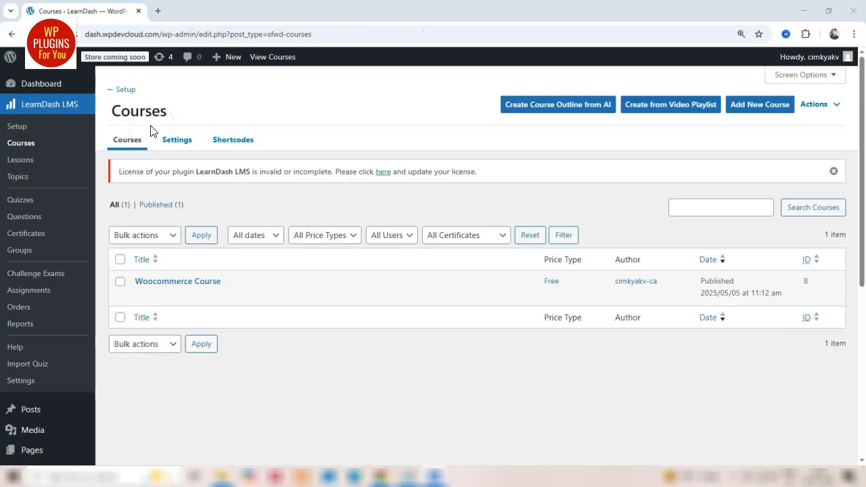
pyautogui.moveTo(133, 274)
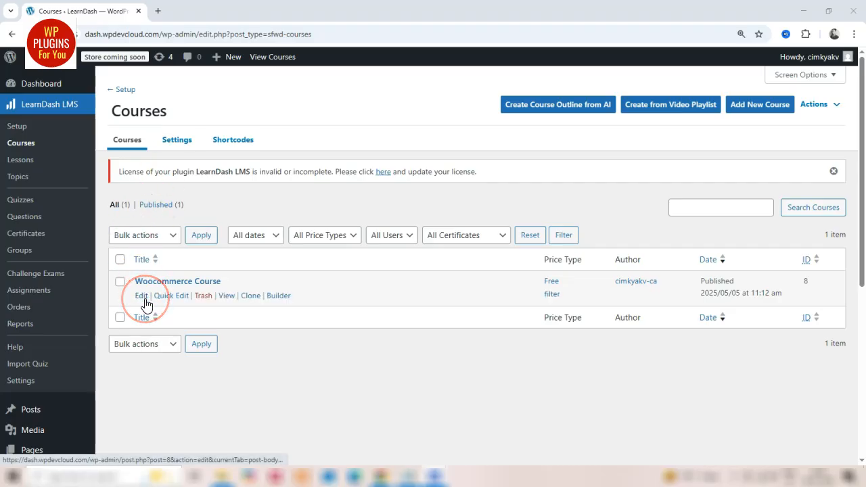
pyautogui.click(144, 298)
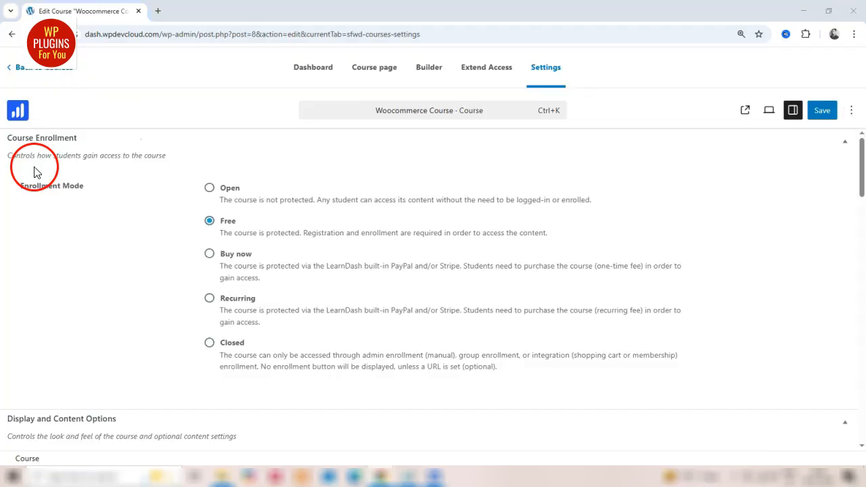
# Set the course's enrollment mode to Buy now with a course price of 999
pyautogui.click(209, 255)
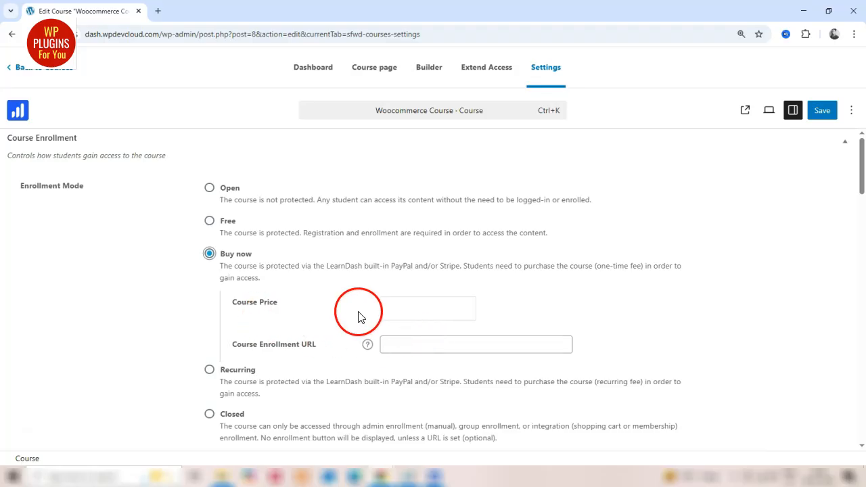
pyautogui.click(394, 317)
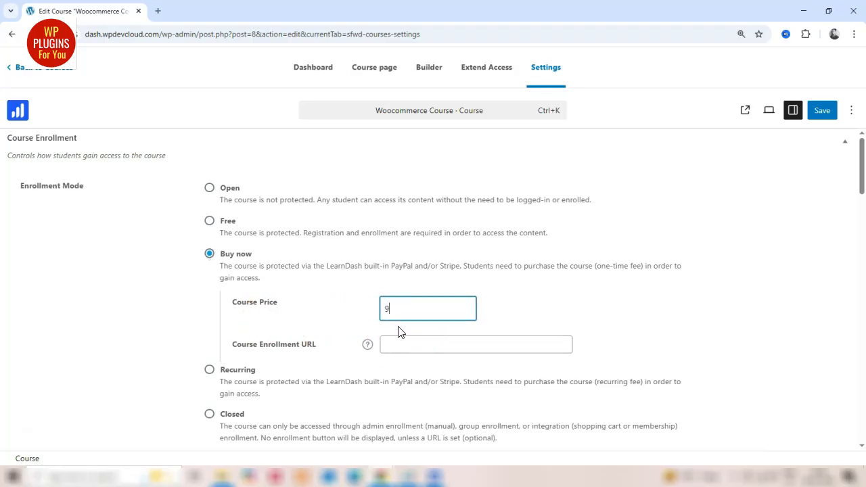
pyautogui.click(546, 328)
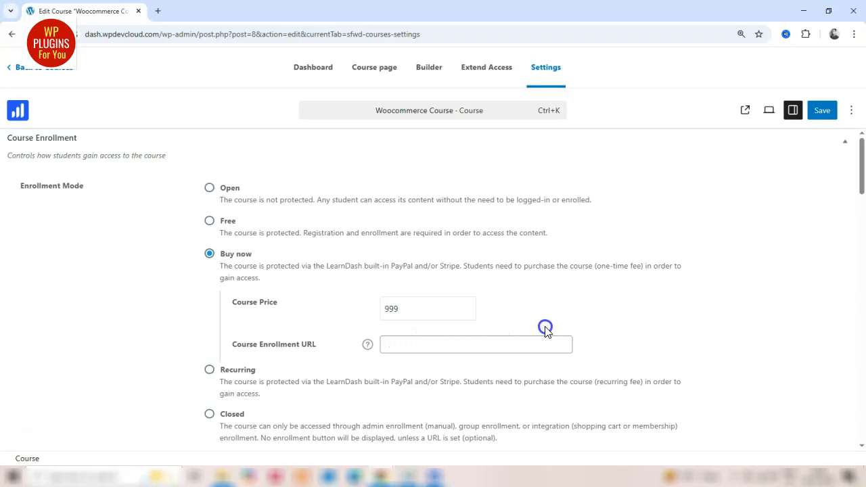
pyautogui.click(395, 312)
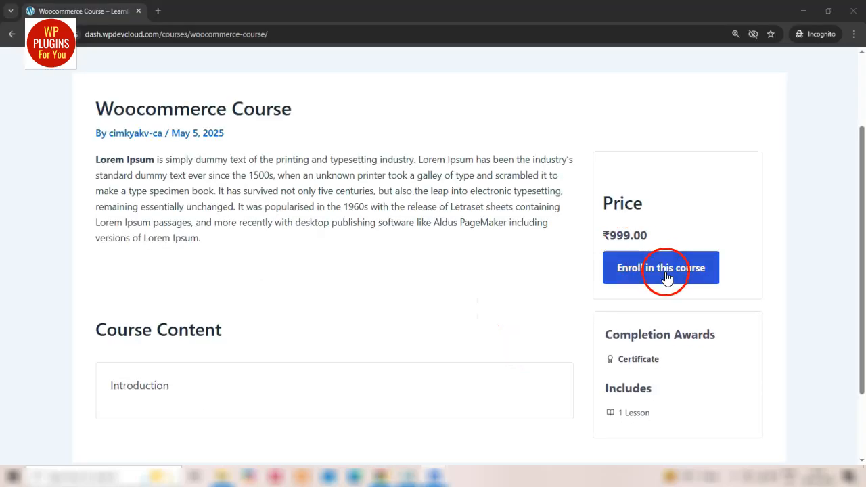
pyautogui.click(666, 274)
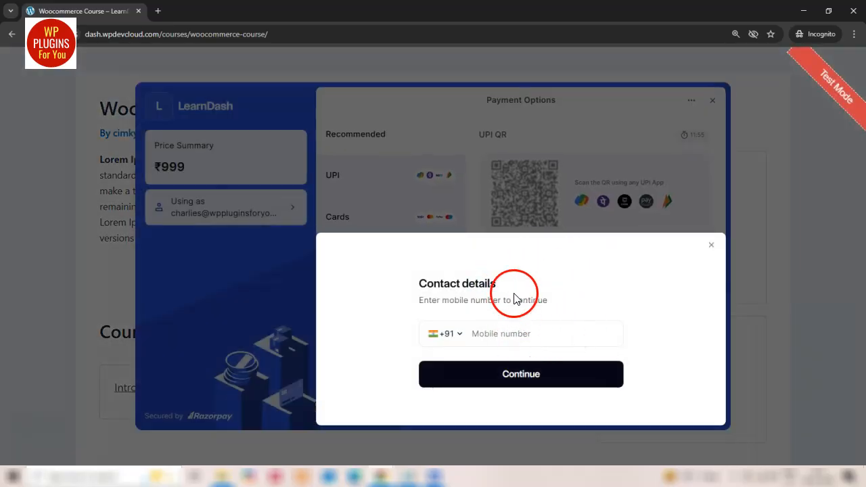
pyautogui.click(504, 333)
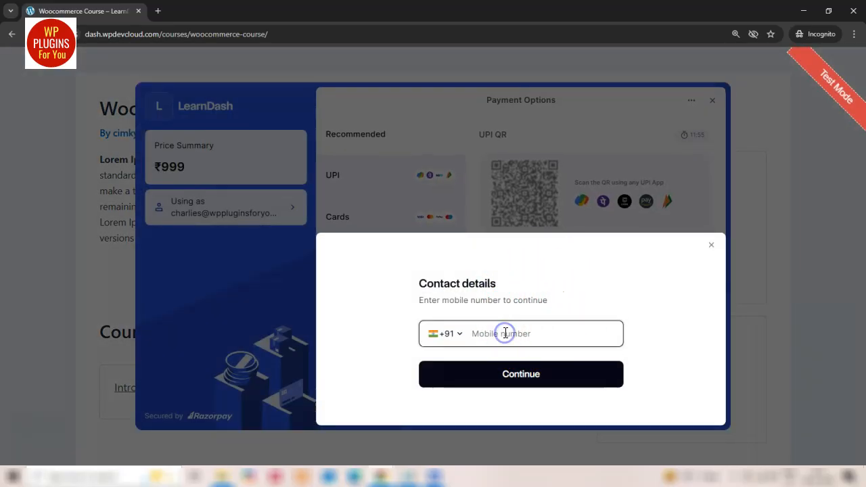
pyautogui.click(549, 329)
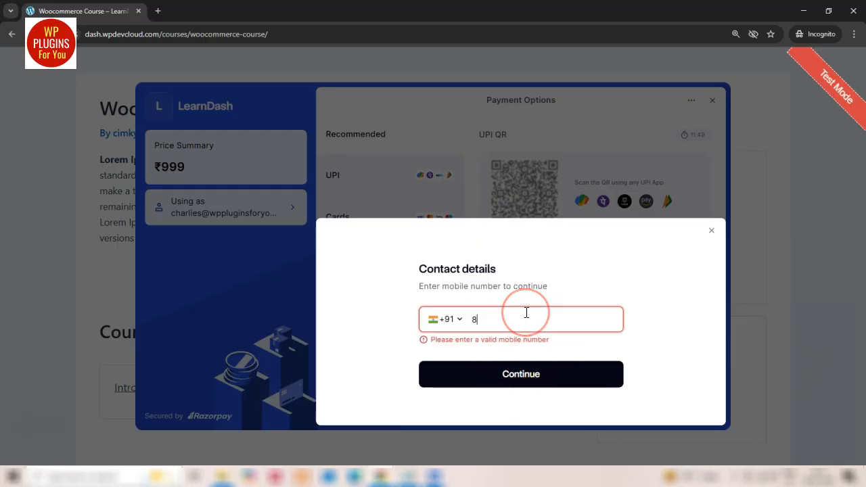
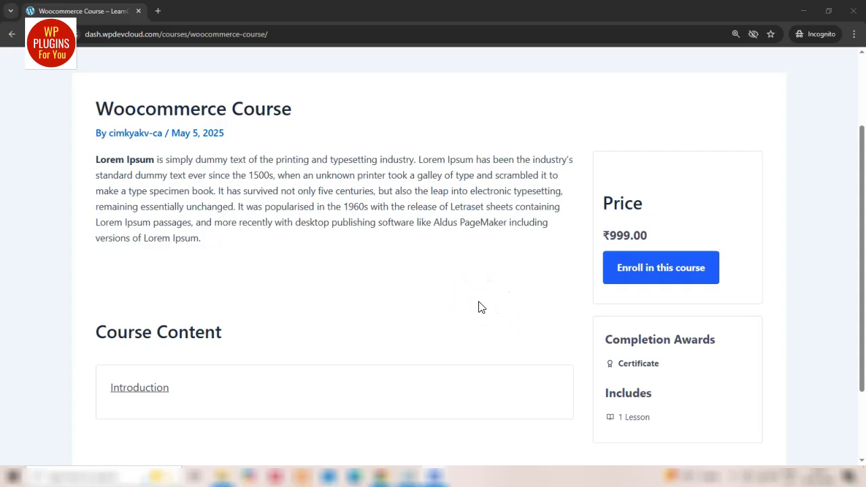
# Enroll in the Woocommerce Course and submit the customer's mobile number in the Razorpay checkout's contact details
pyautogui.click(660, 279)
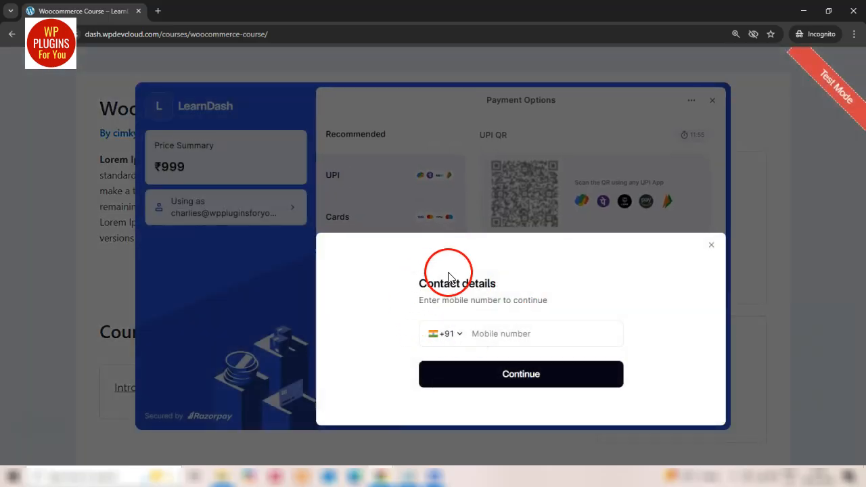
pyautogui.click(501, 333)
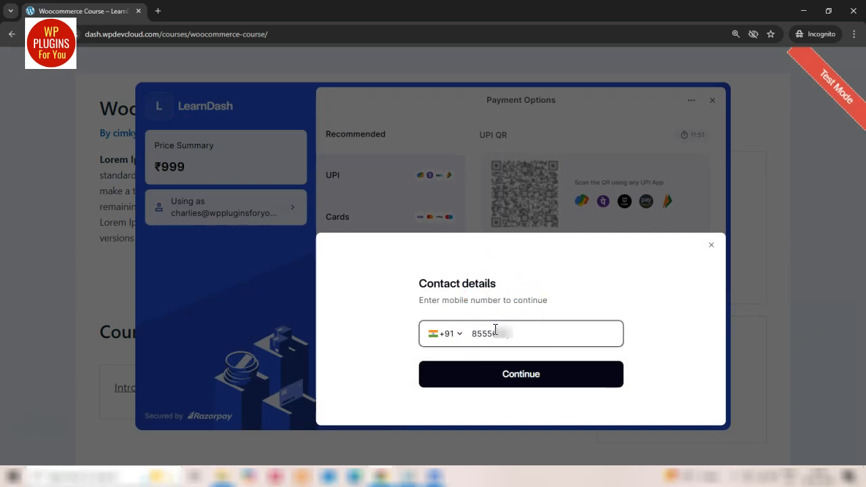
pyautogui.press('Return')
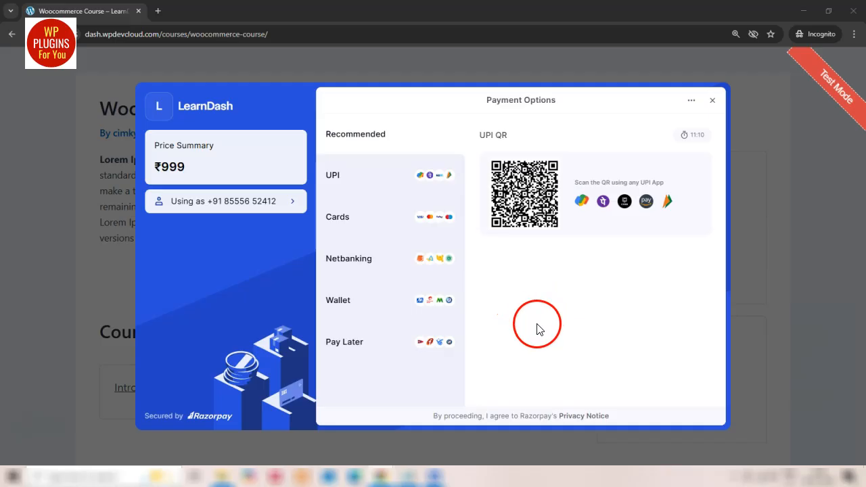
# Choose UPI as the payment method, enter a test UPI ID, and verify and pay for the course
pyautogui.click(331, 181)
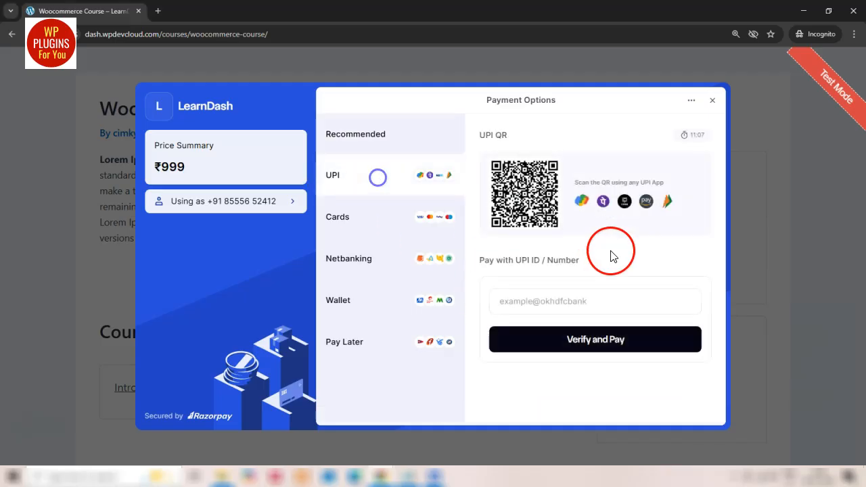
pyautogui.click(582, 300)
pyautogui.write('dfdf@gdg')
pyautogui.click(562, 334)
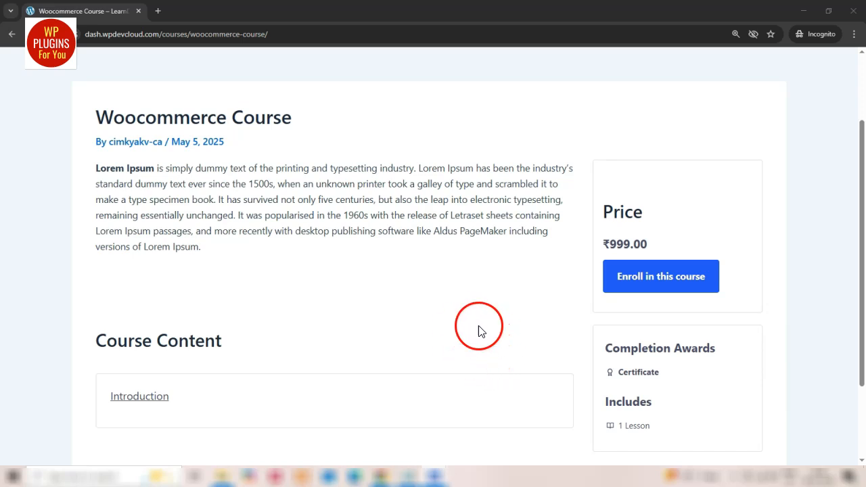
pyautogui.scroll(-3, 482, 340)
pyautogui.scroll(3, 484, 342)
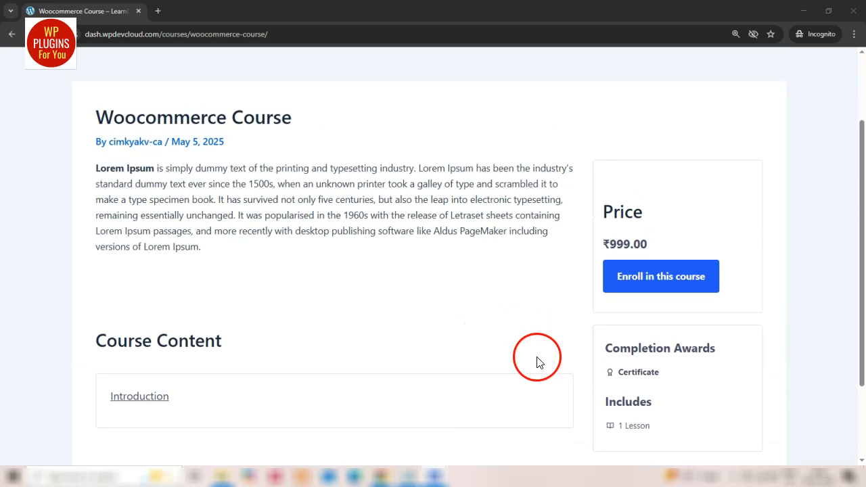